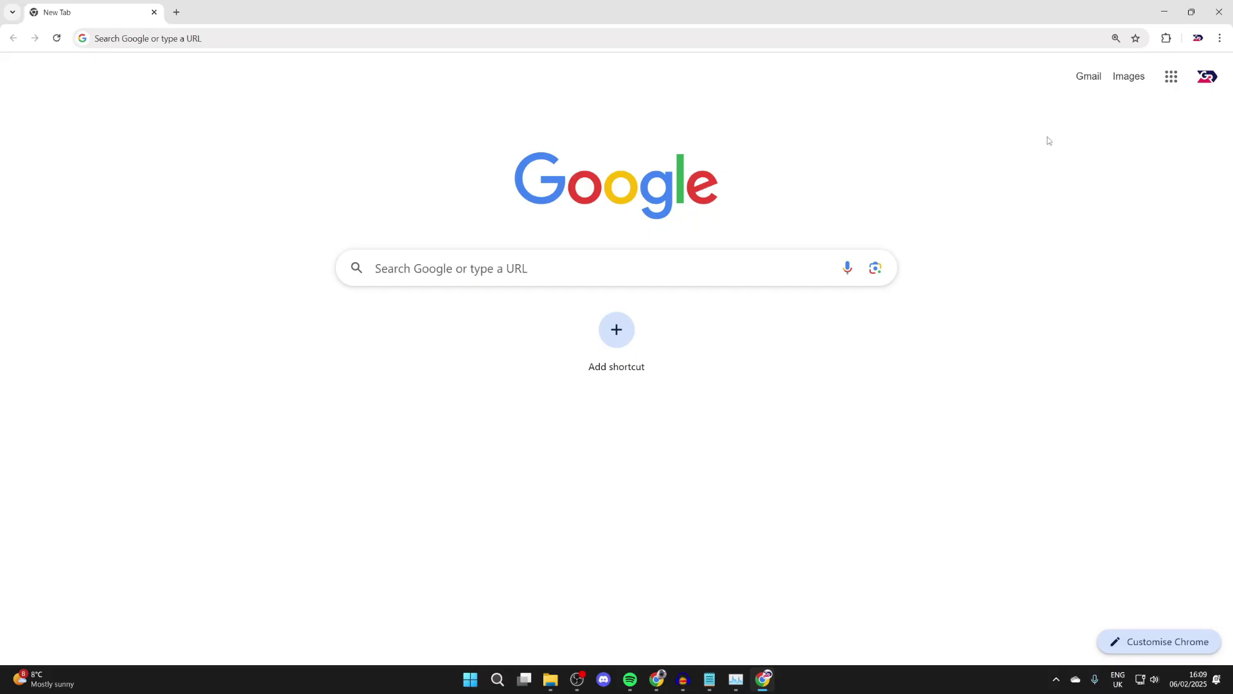
# Open Google Meet from the Google apps grid in the current Chrome tab
pyautogui.click(1173, 78)
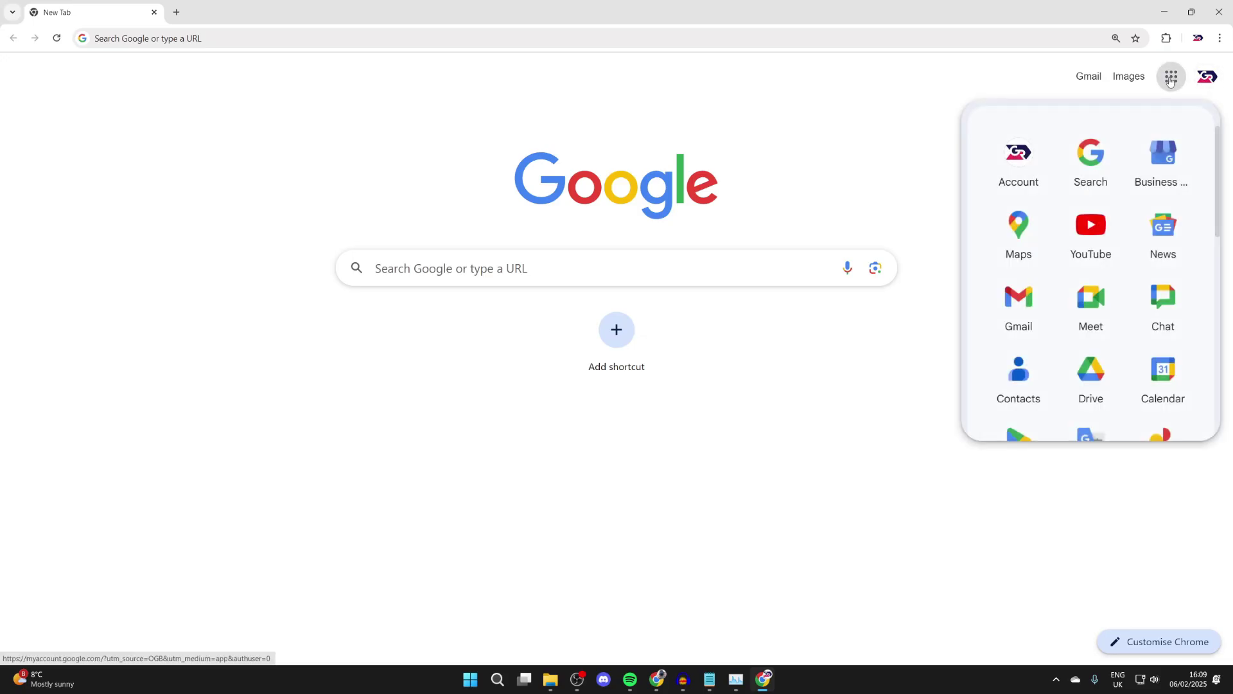
pyautogui.click(1087, 306)
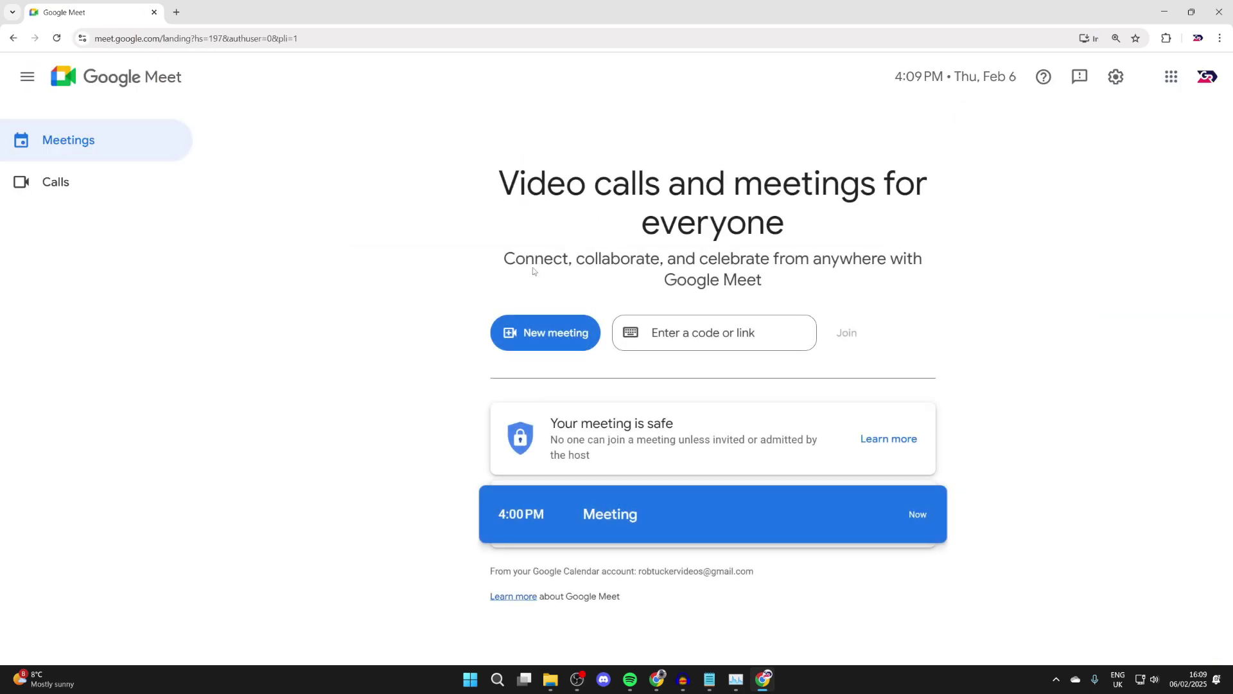
pyautogui.click(542, 340)
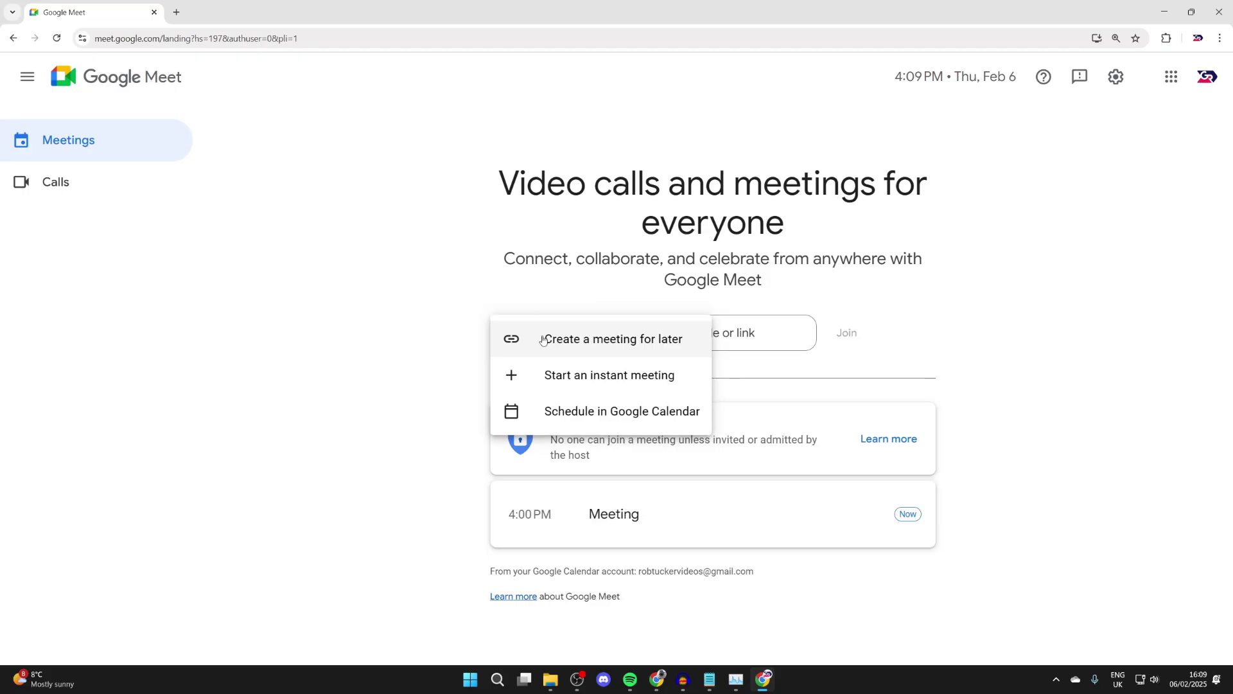
pyautogui.click(618, 341)
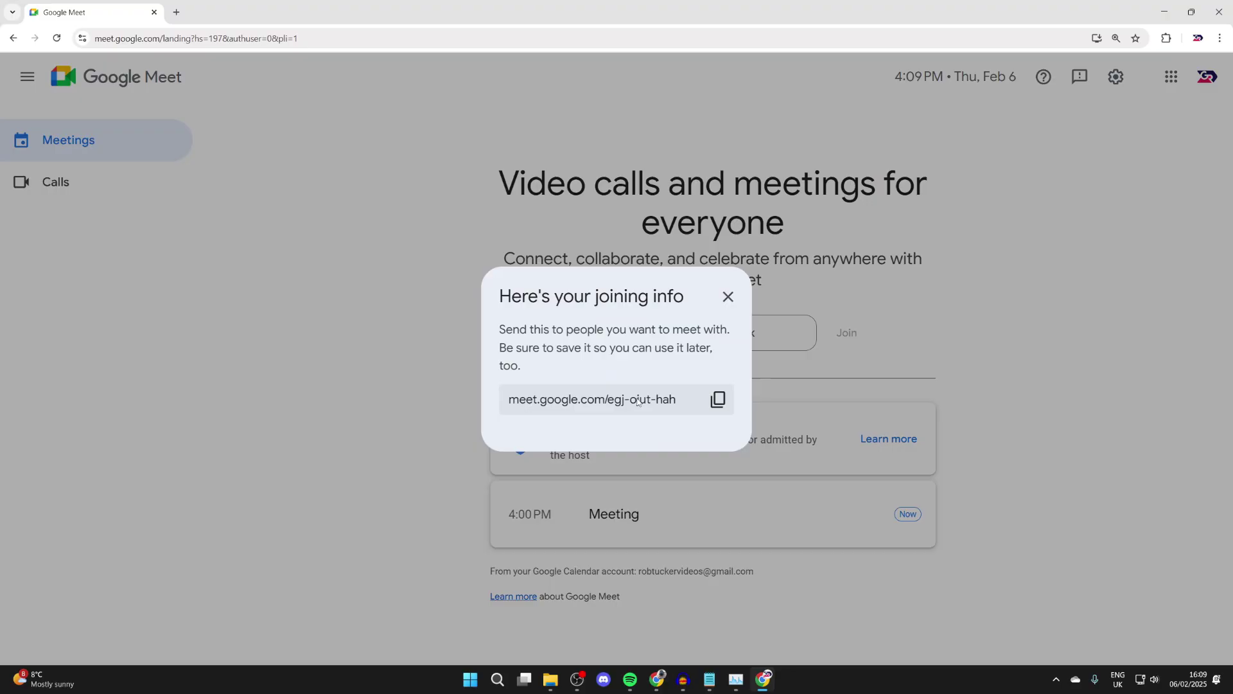
pyautogui.click(719, 400)
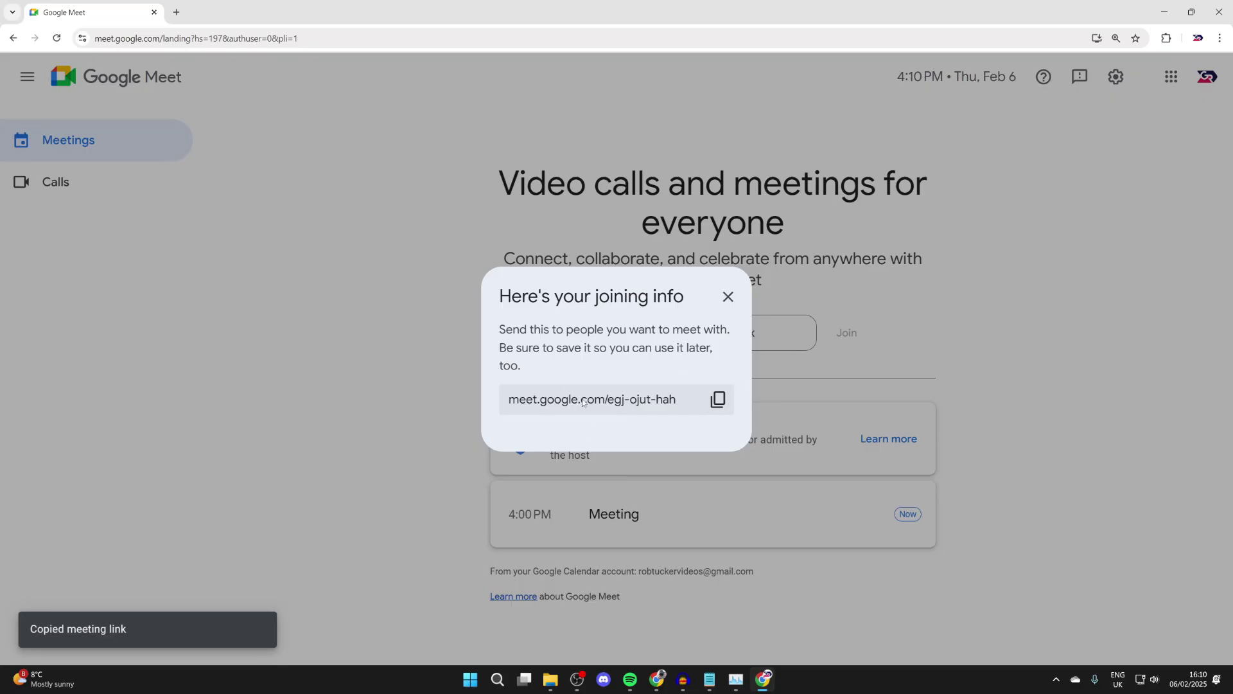
pyautogui.click(286, 39)
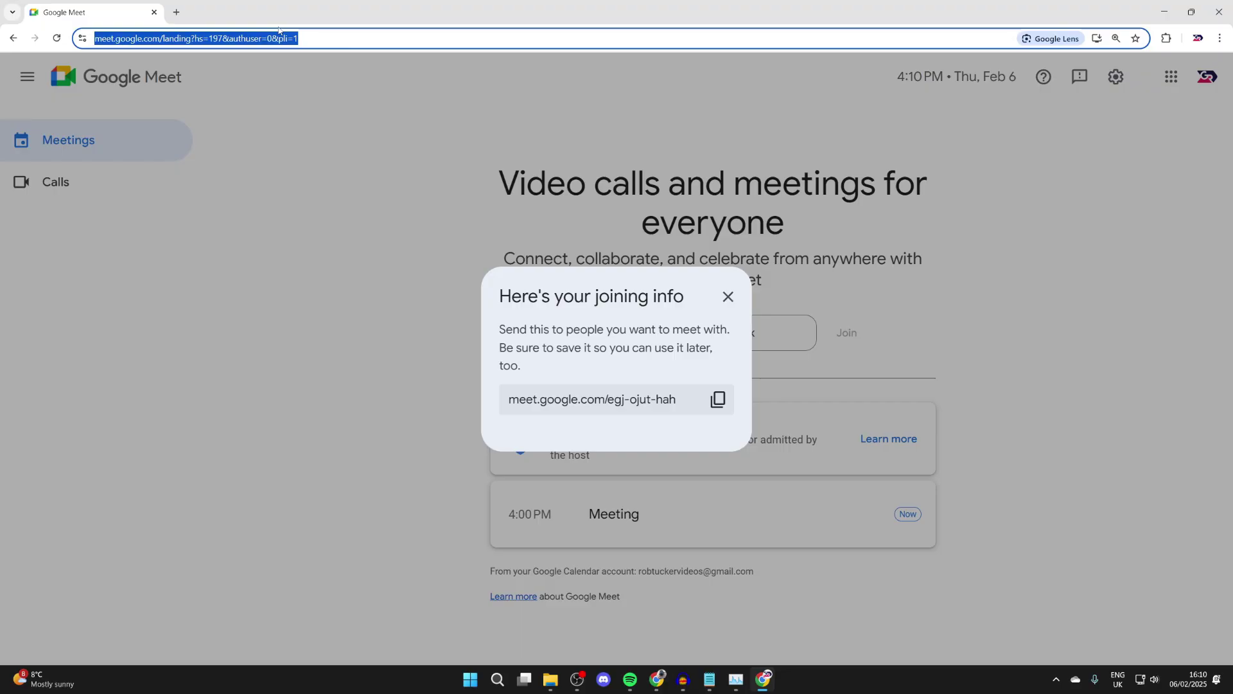
pyautogui.hotkey('ctrl', 'v')
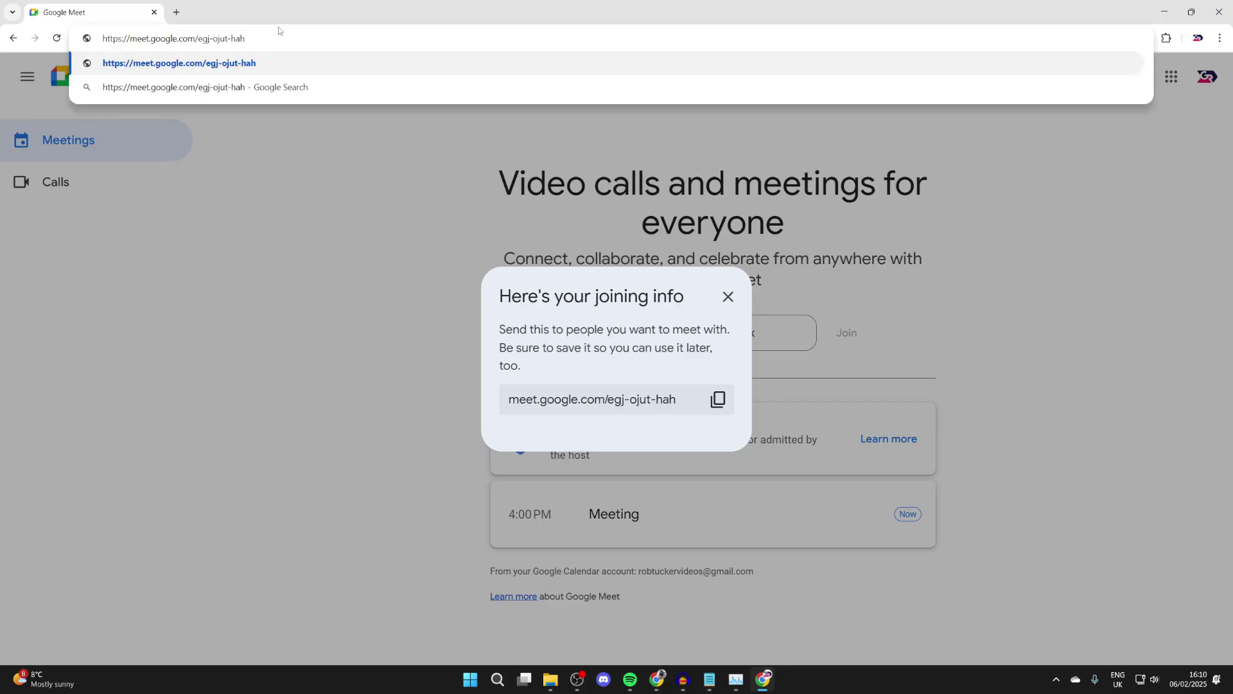
pyautogui.press('Return')
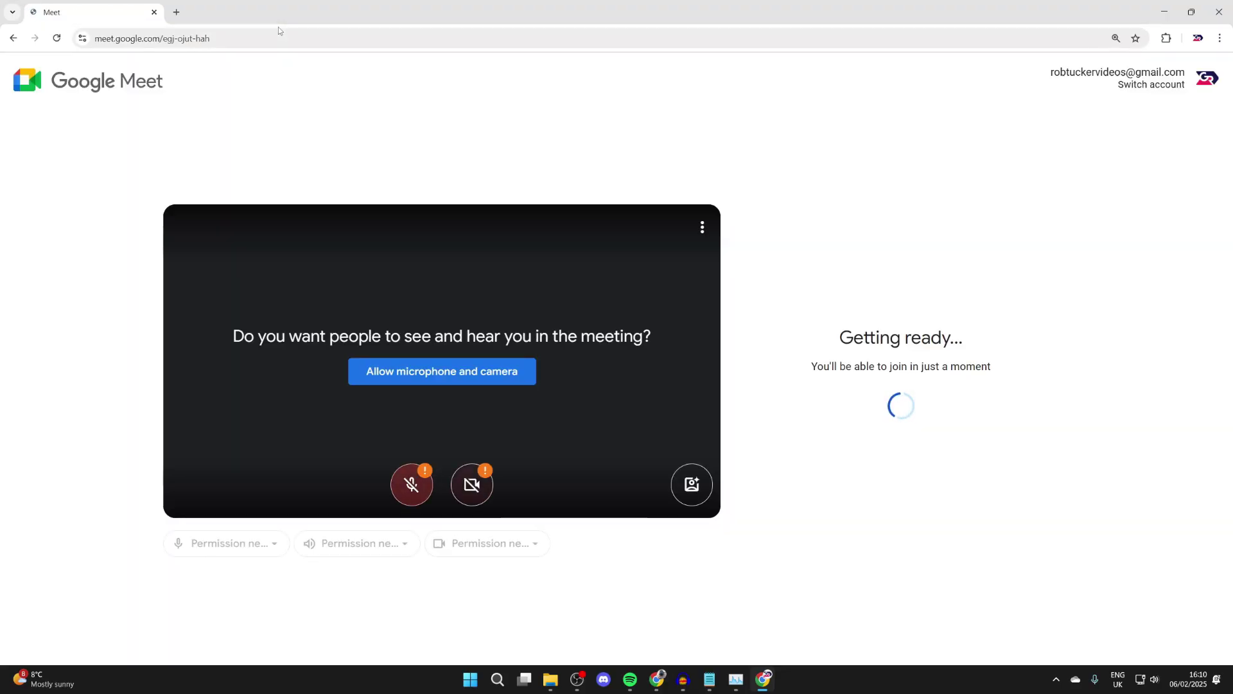